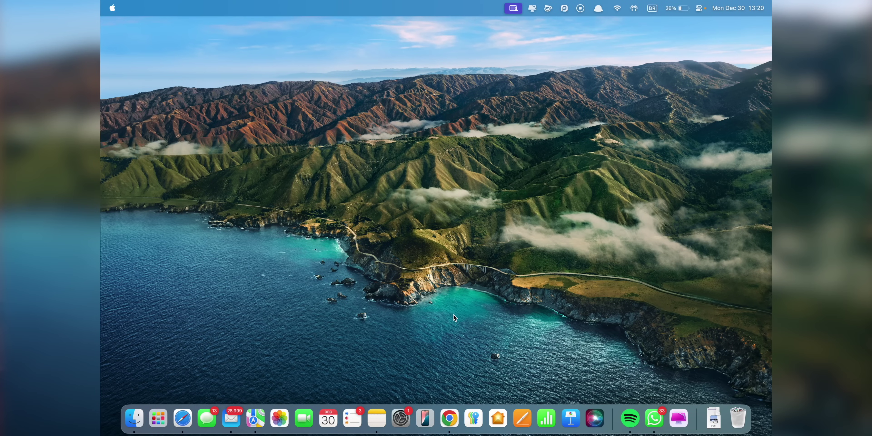
Drag the Pages, Numbers, Keynote, Siri, Home and Passwords icons out of the Dock.
left_click_drag(530, 397, 524, 363)
left_click_drag(542, 418, 534, 365)
left_click_drag(562, 421, 555, 363)
left_click_drag(572, 417, 566, 335)
left_click_drag(568, 405, 562, 352)
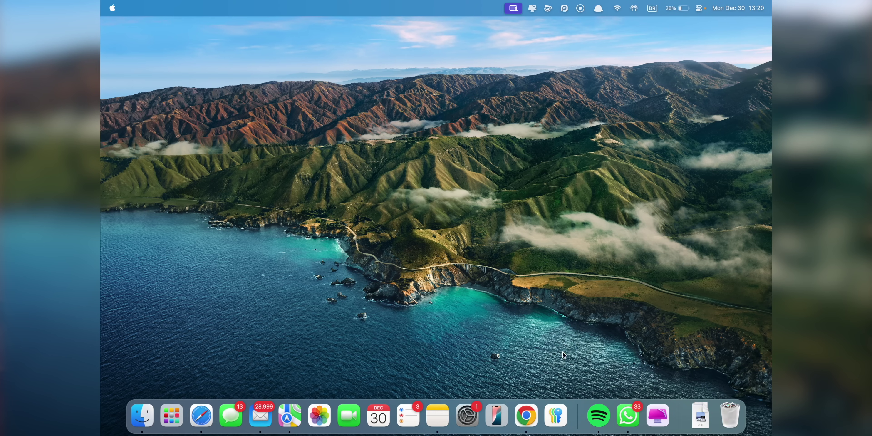
left_click_drag(556, 414, 550, 321)
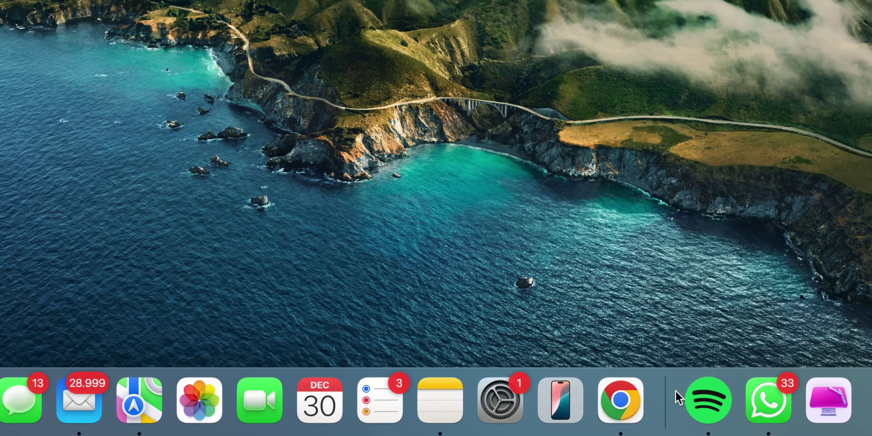
right_click(674, 392)
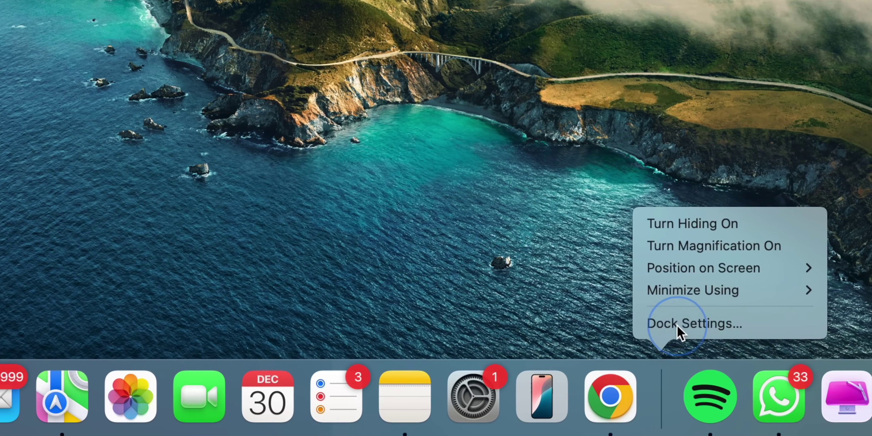
In Desktop & Dock settings, try the Dock positions Left and Right.
left_click(679, 331)
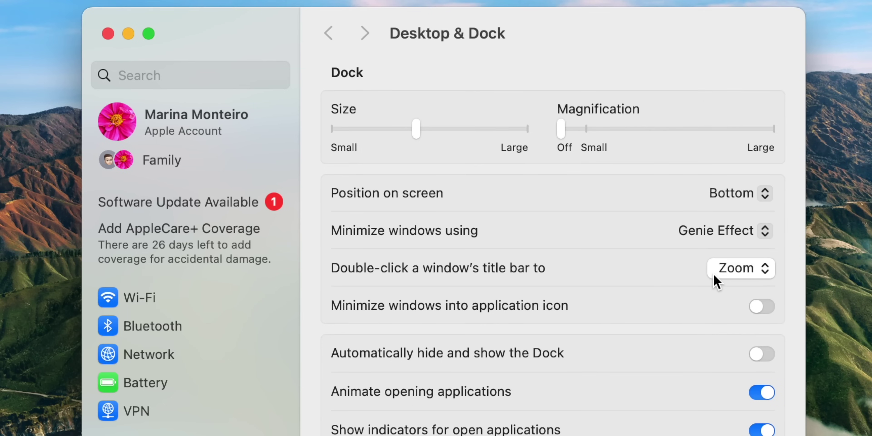
left_click(728, 194)
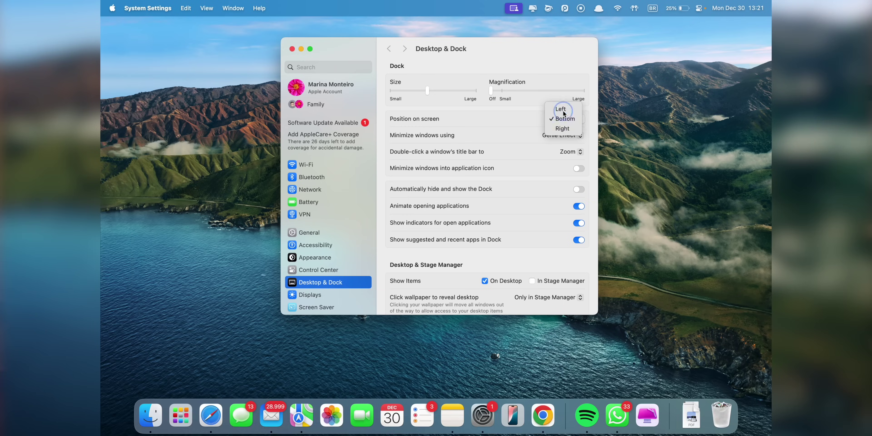
left_click(725, 173)
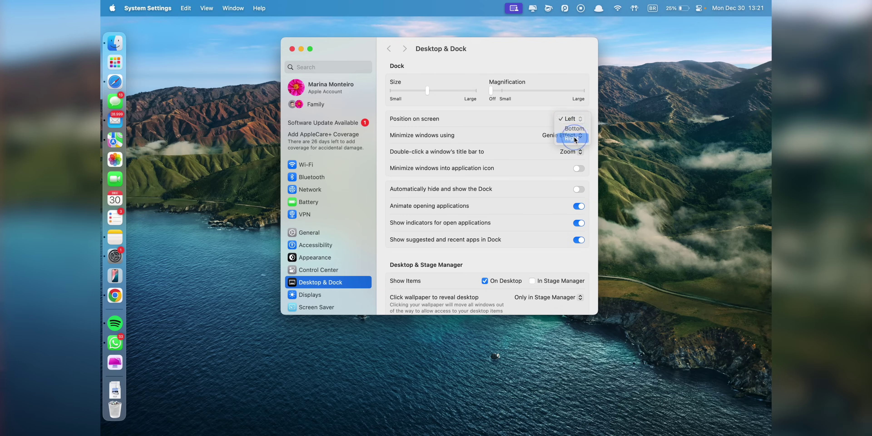
left_click(575, 138)
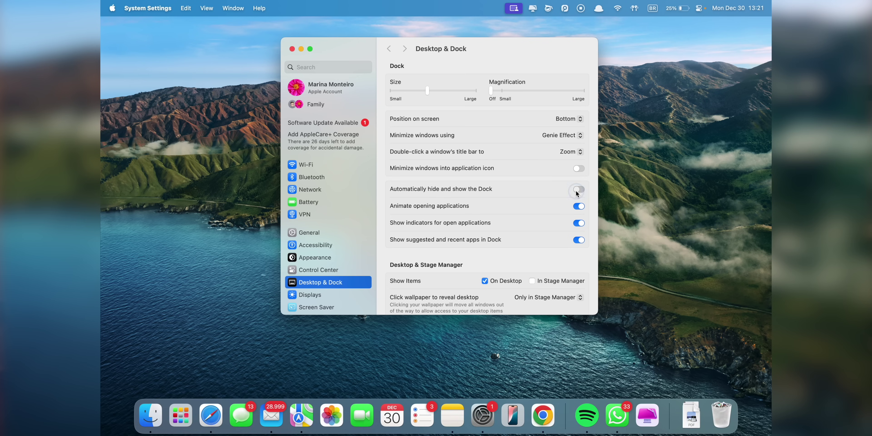
Toggle Dock auto-hide on and back off, then turn off Show suggested and recent apps.
left_click(701, 188)
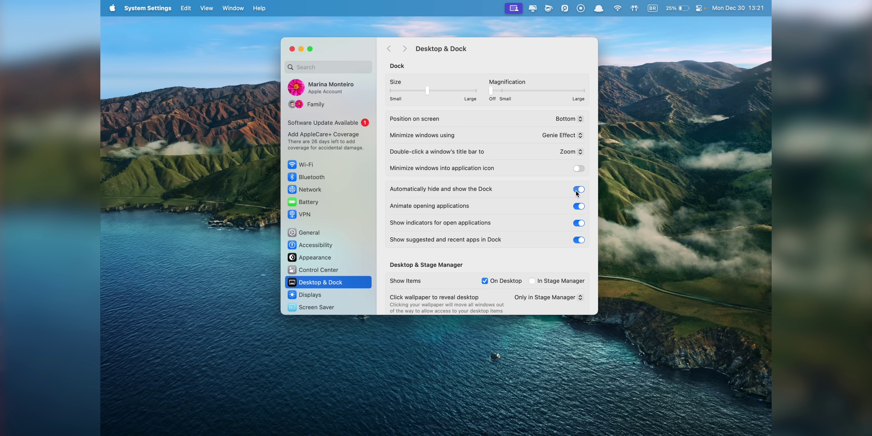
mouse_move(508, 434)
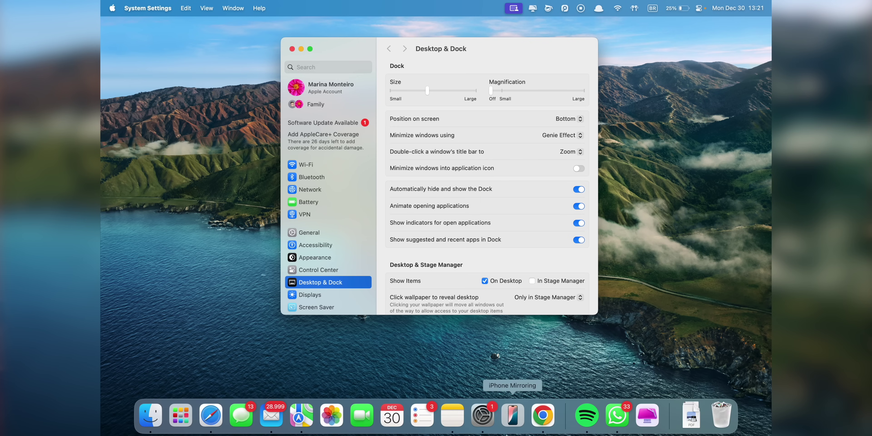
left_click(581, 190)
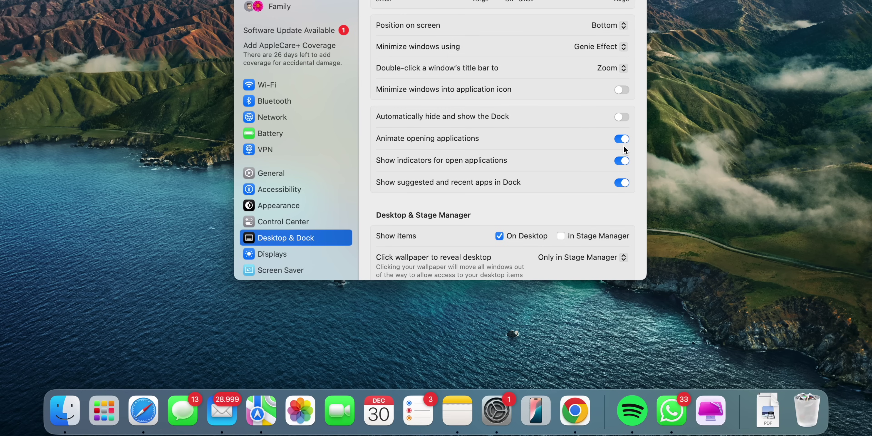
left_click(622, 183)
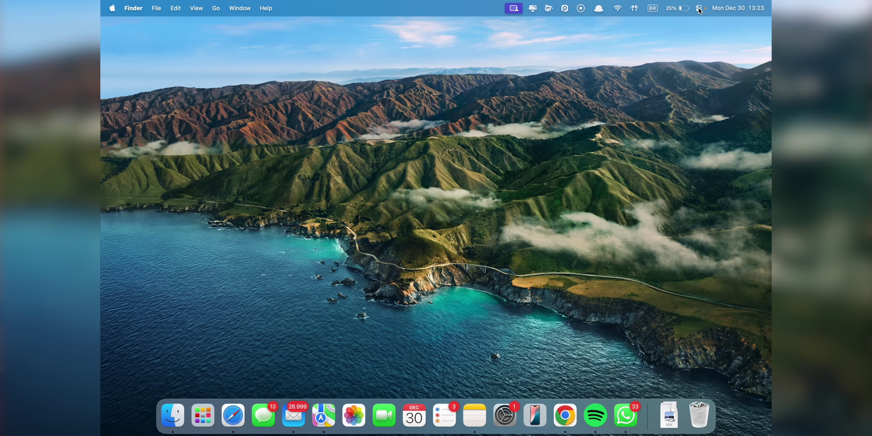
Pin the Focus tile from Control Center to the menu bar and move the AirPods icon next to Wi-Fi.
left_click(700, 9)
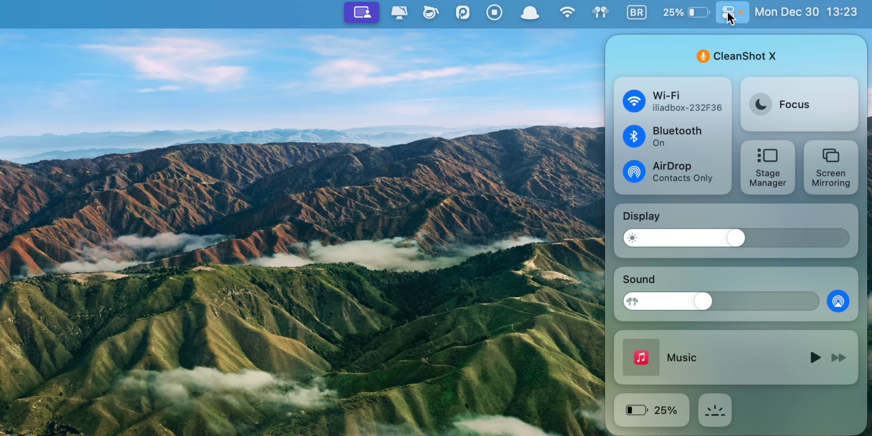
left_click_drag(684, 101, 577, 23)
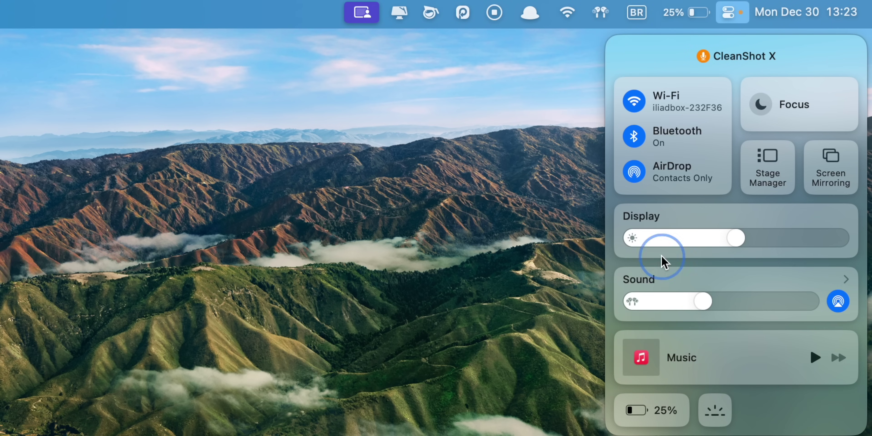
left_click_drag(600, 12, 582, 21)
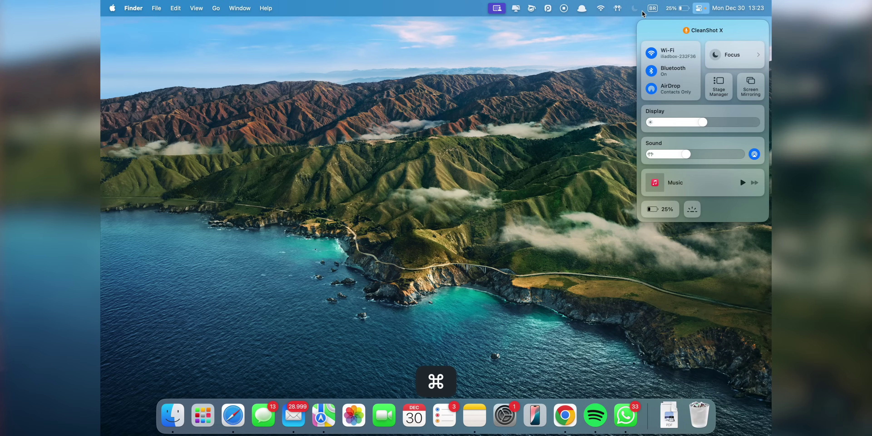
mouse_move(618, 8)
left_mouse_down()
mouse_move(582, 10)
mouse_move(603, 10)
left_mouse_up()
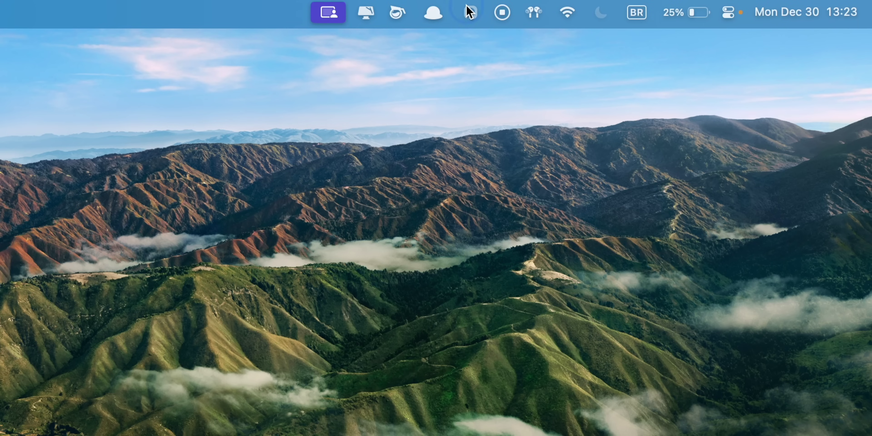
left_click_drag(509, 12, 630, 25)
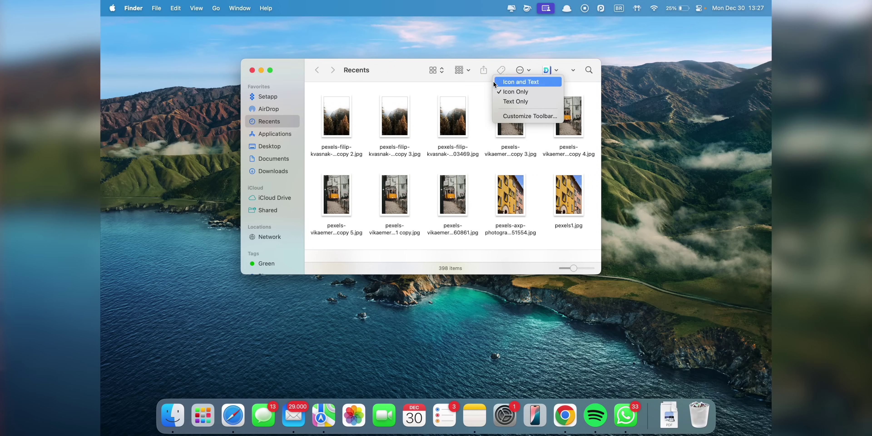
Customize the Finder toolbar, removing Edit Tags and adding a blank Space item.
left_click(507, 117)
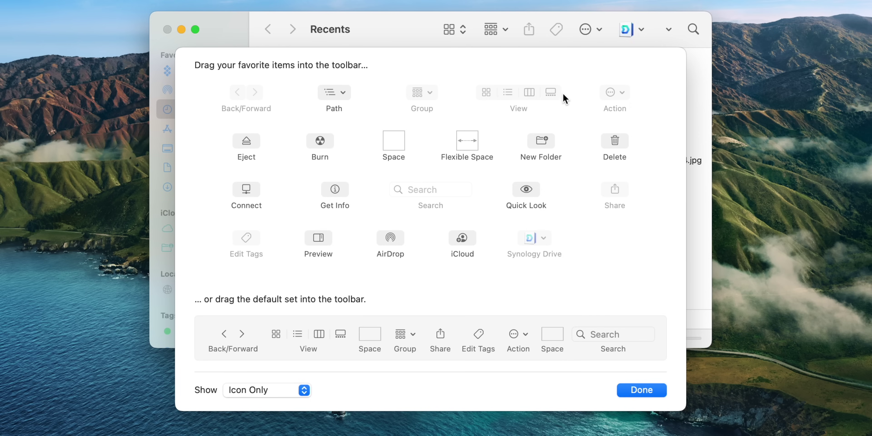
left_click_drag(555, 29, 565, 184)
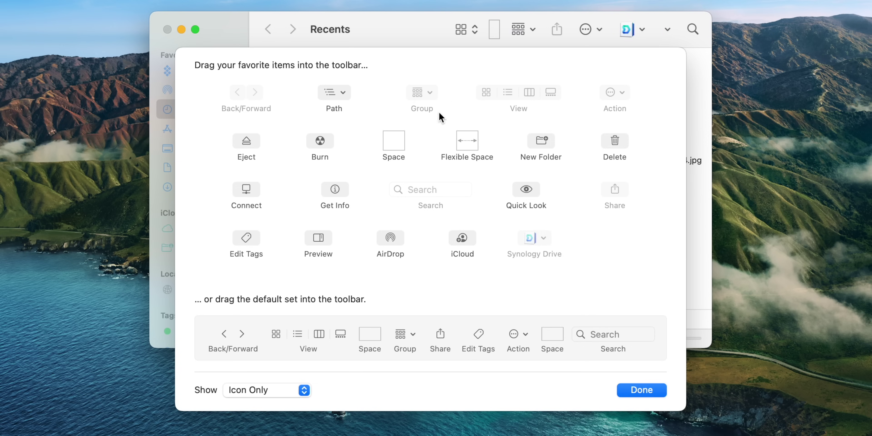
left_click_drag(537, 39, 537, 38)
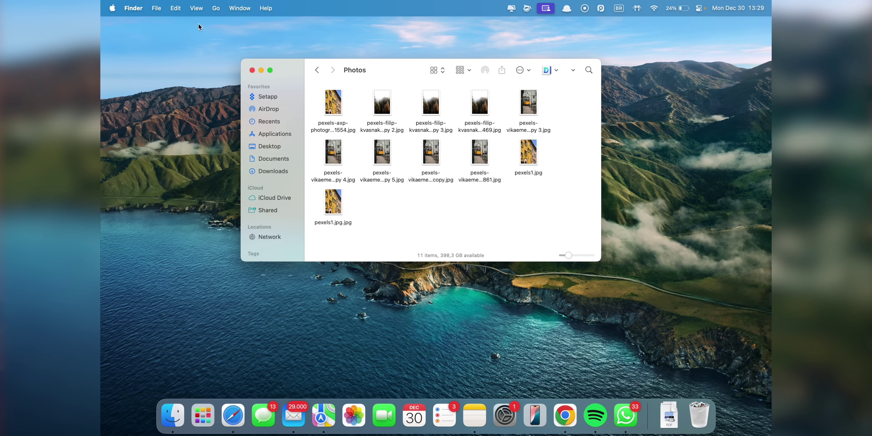
Show the path bar, then step up from Photos through Desktop and the home folder to Users.
left_click(196, 8)
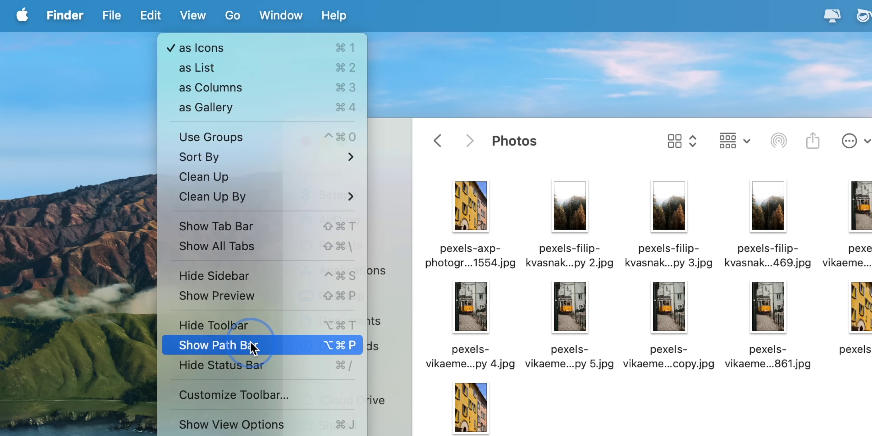
left_click(224, 171)
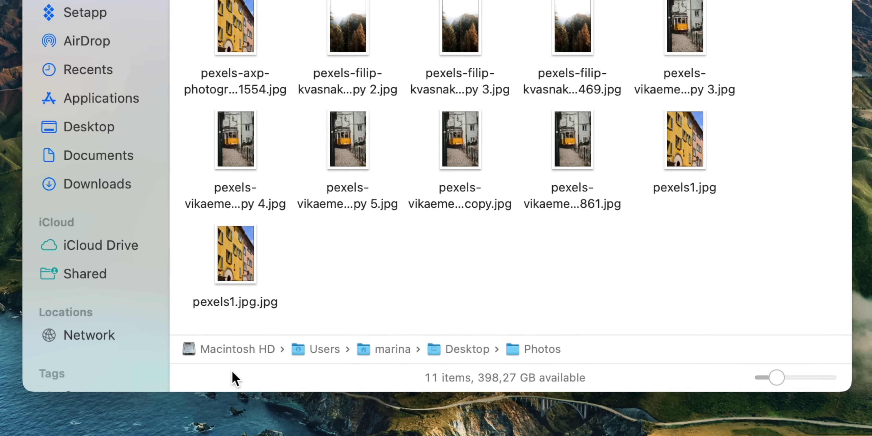
double_click(469, 356)
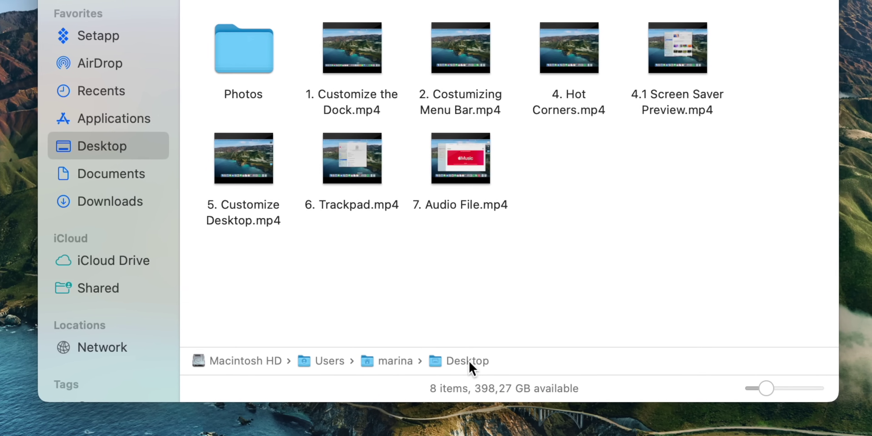
double_click(395, 356)
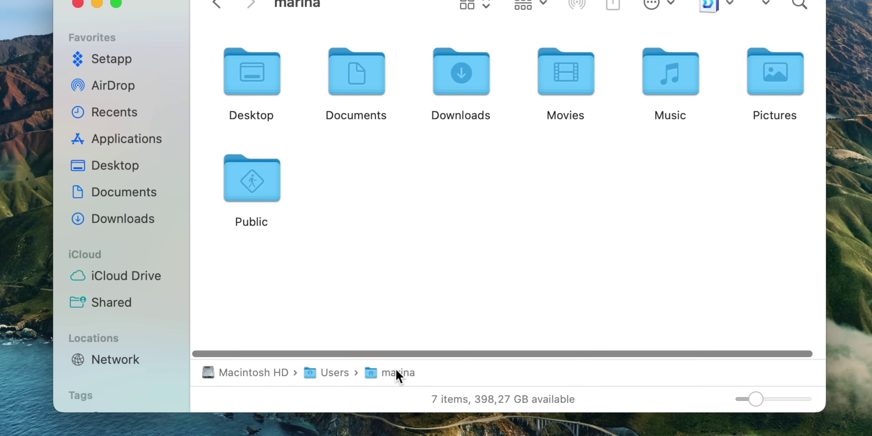
double_click(322, 367)
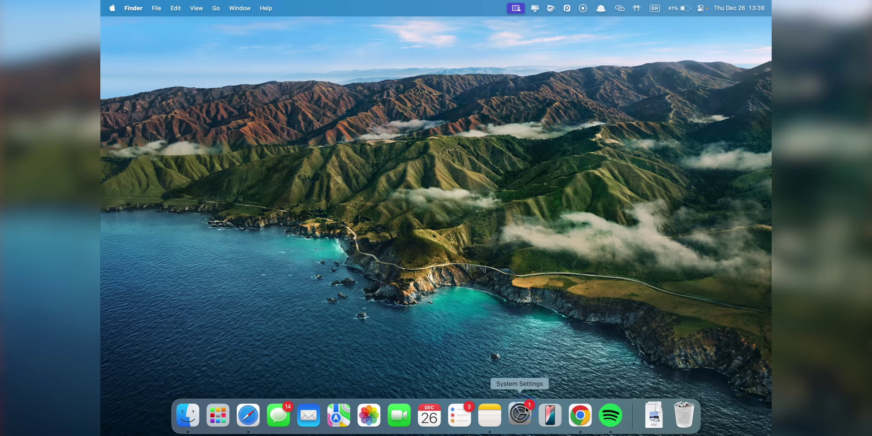
Open System Settings, go to Desktop & Dock, and bring up the Hot Corners options.
left_click(521, 411)
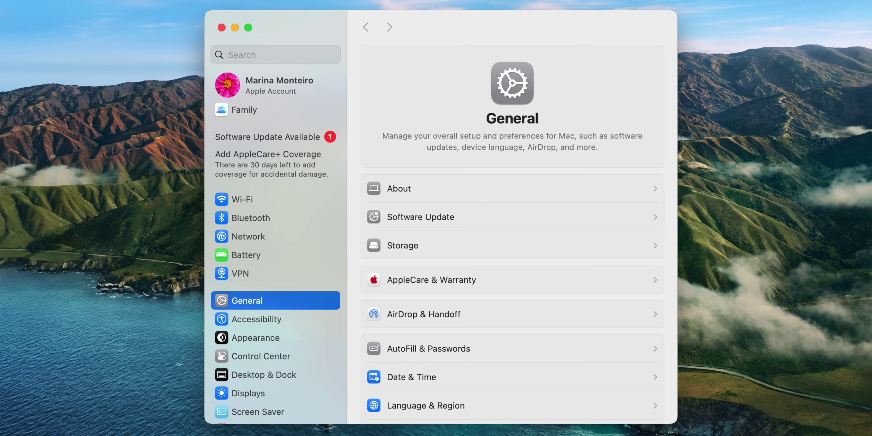
left_click(321, 378)
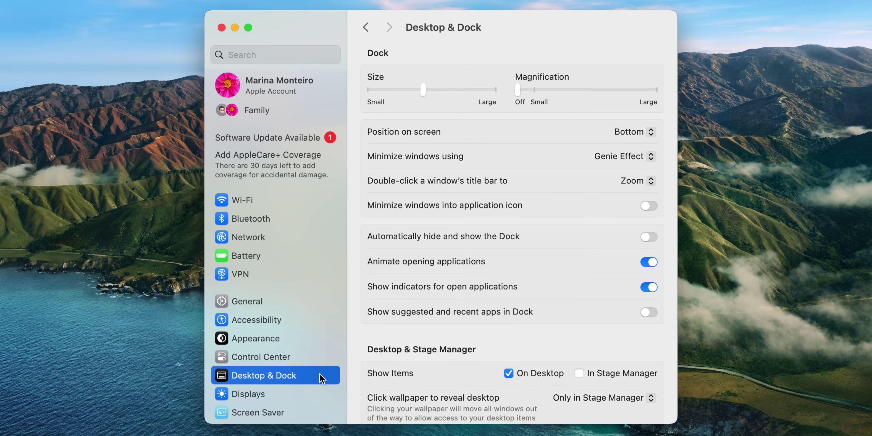
scroll(483, 361, "down", 15)
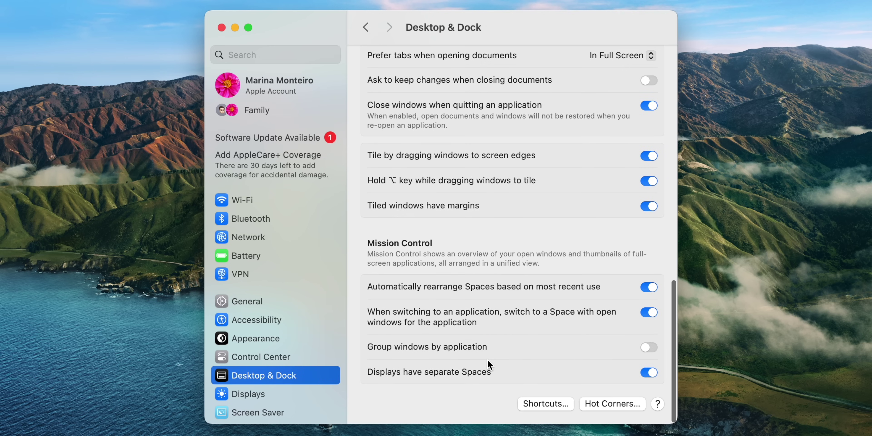
left_click(613, 404)
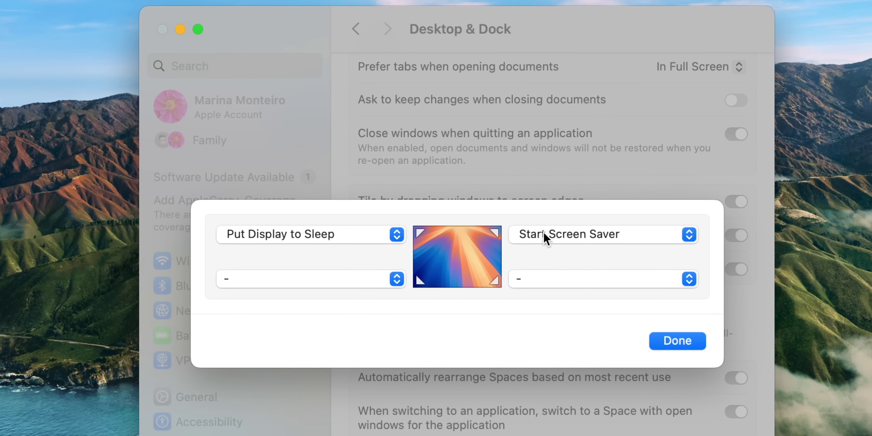
Keep Put Display to Sleep as the top-left hot corner action.
left_click(396, 234)
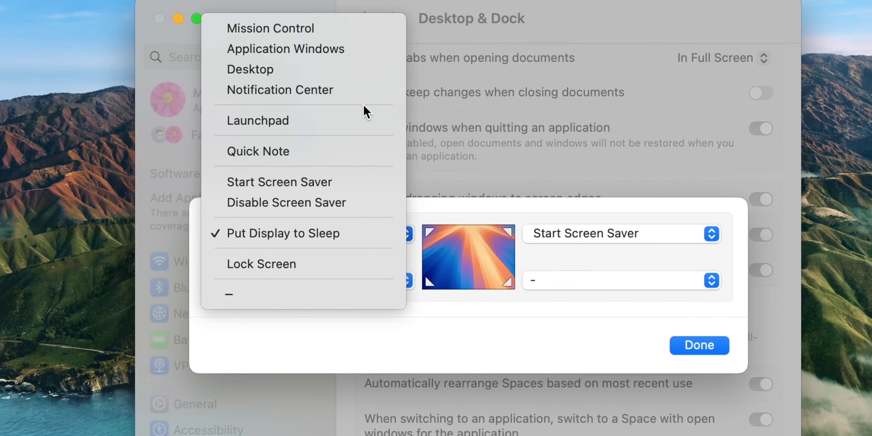
left_click(363, 234)
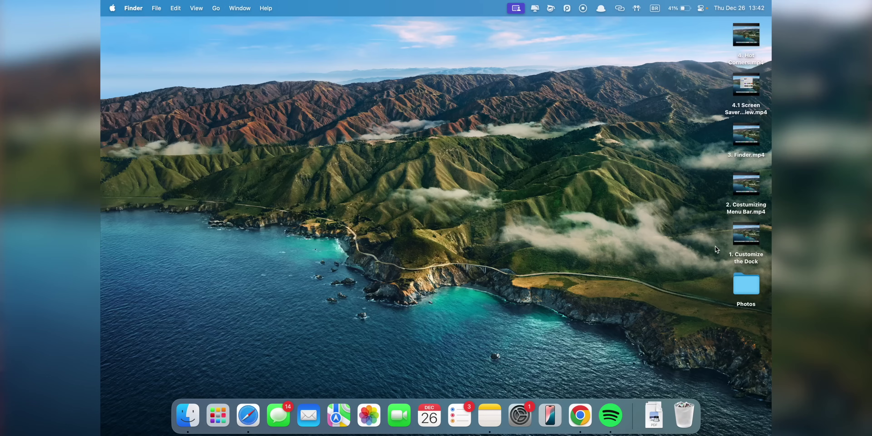
Turn on Use Stacks for the desktop, keep Group Stacks By set to Kind, and open Show View Options.
right_click(655, 164)
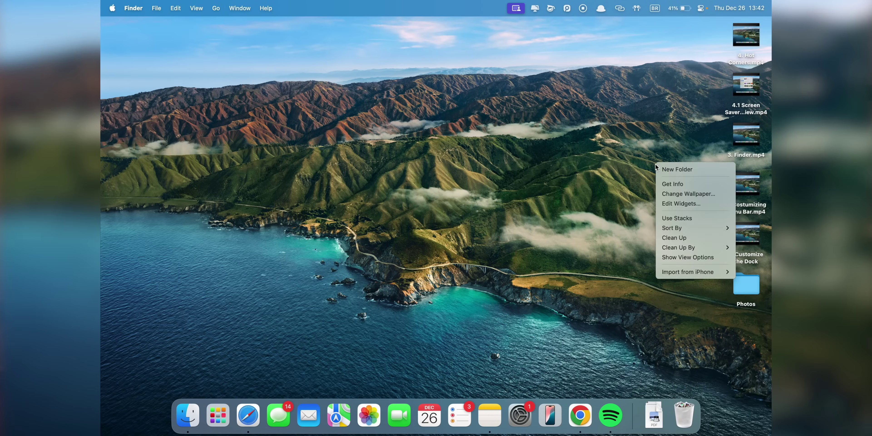
left_click(721, 207)
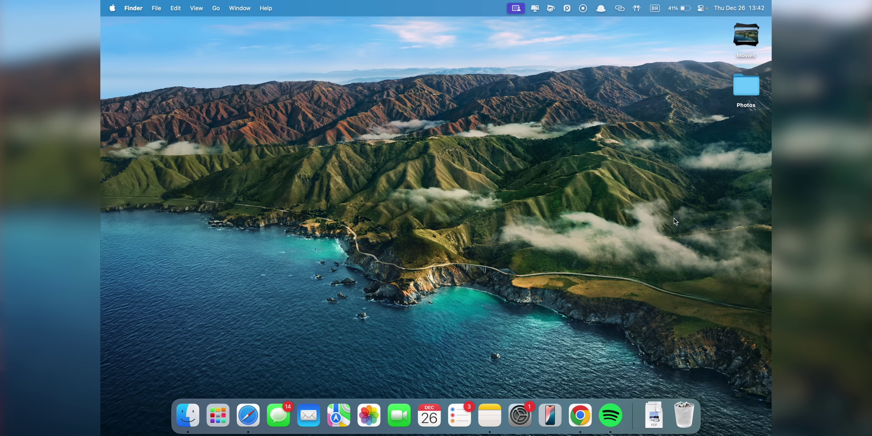
right_click(675, 218)
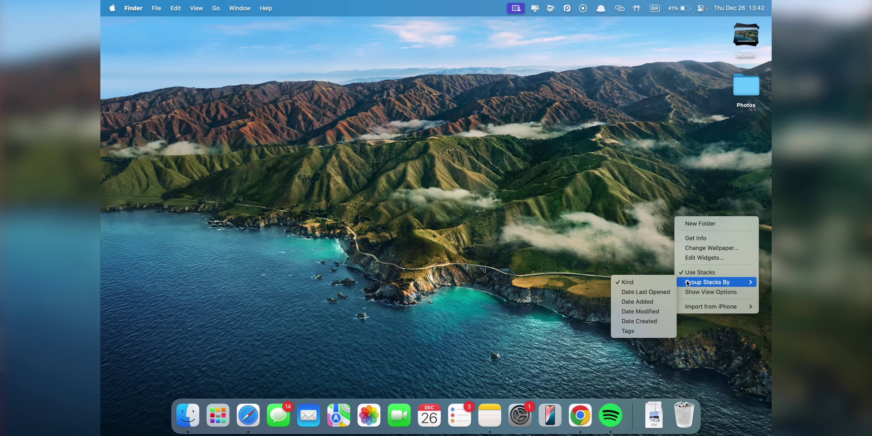
left_click(662, 283)
right_click(637, 201)
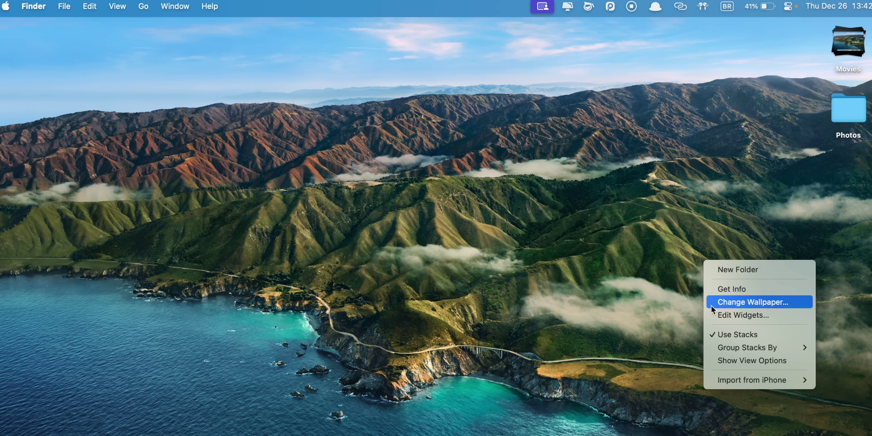
left_click(722, 361)
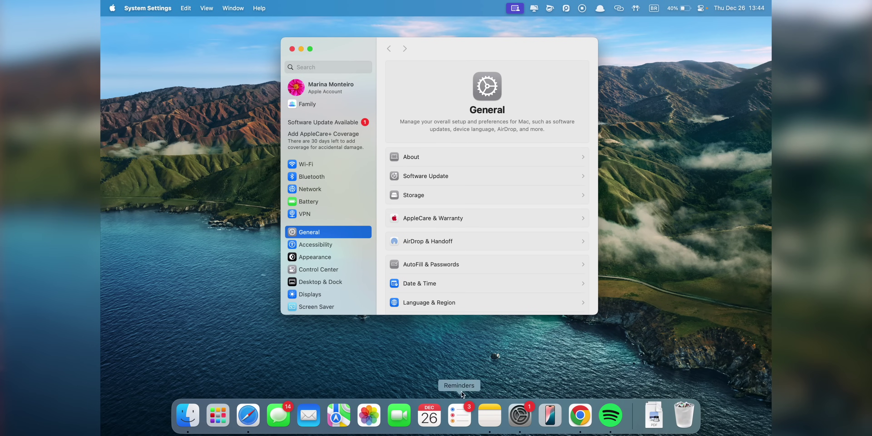
In Trackpad settings, switch on Tap to click under Point & Click.
scroll(361, 300, "down", 5)
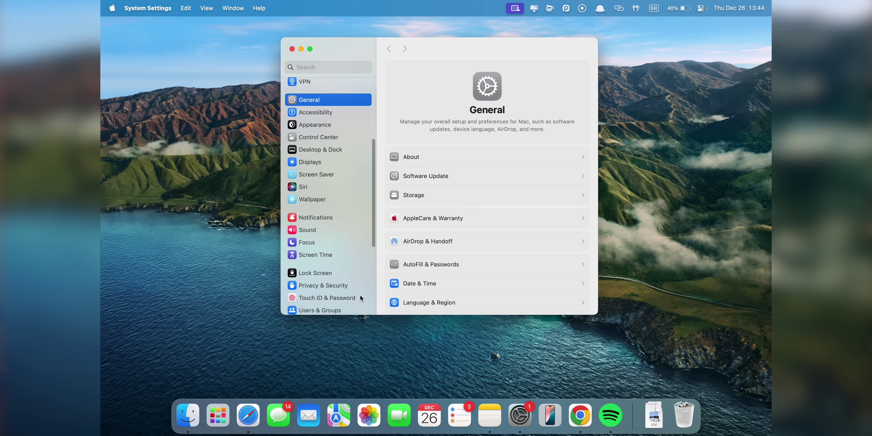
scroll(361, 298, "down", 5)
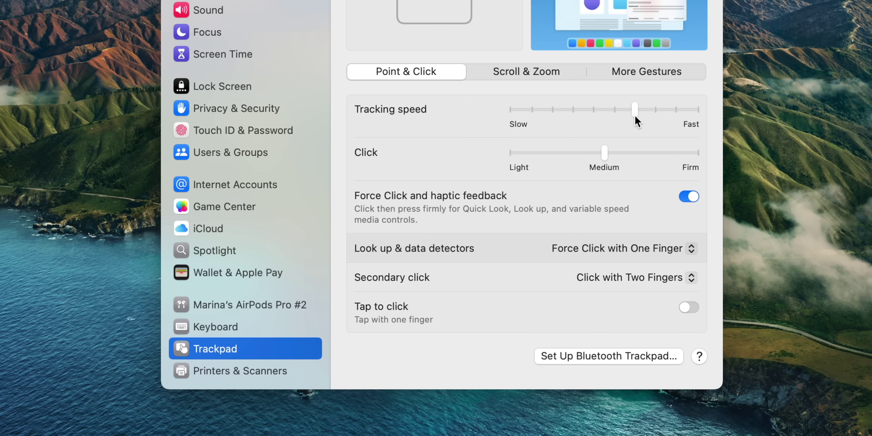
left_click(692, 311)
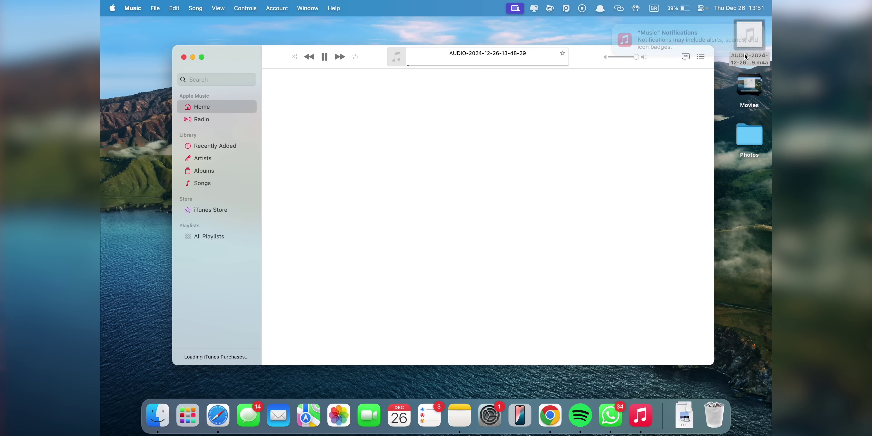
left_click(614, 27)
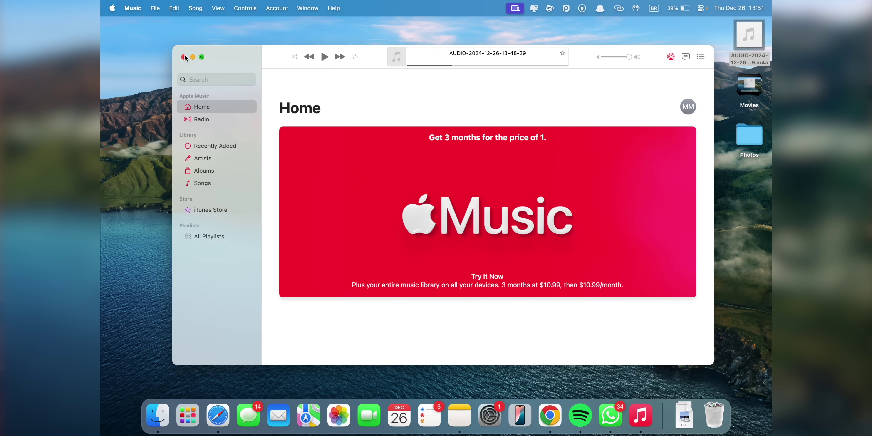
left_click(184, 57)
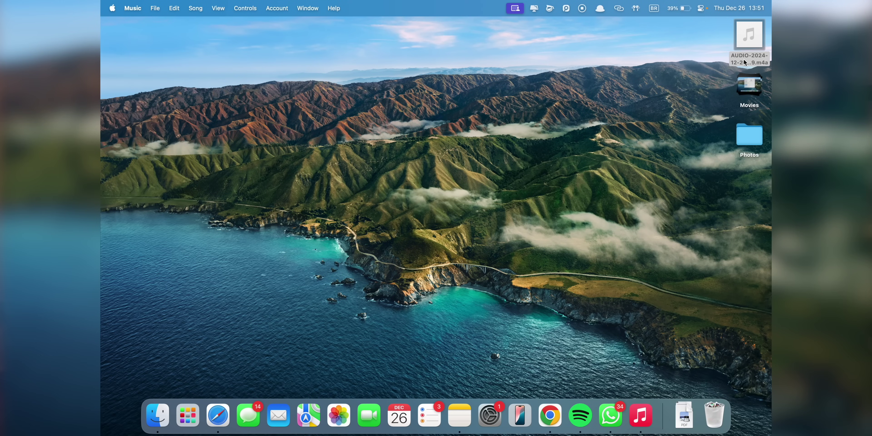
key("super+i")
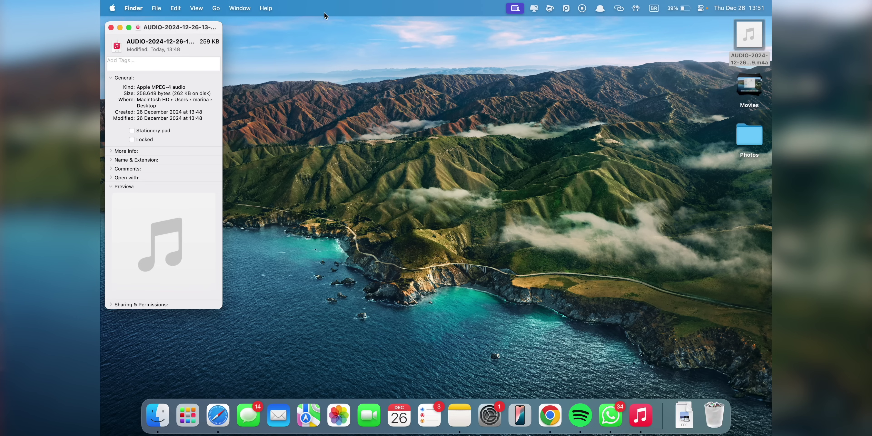
Use the file's Get Info window to make QuickTime Player the default for all .m4a files.
left_click_drag(206, 30, 484, 56)
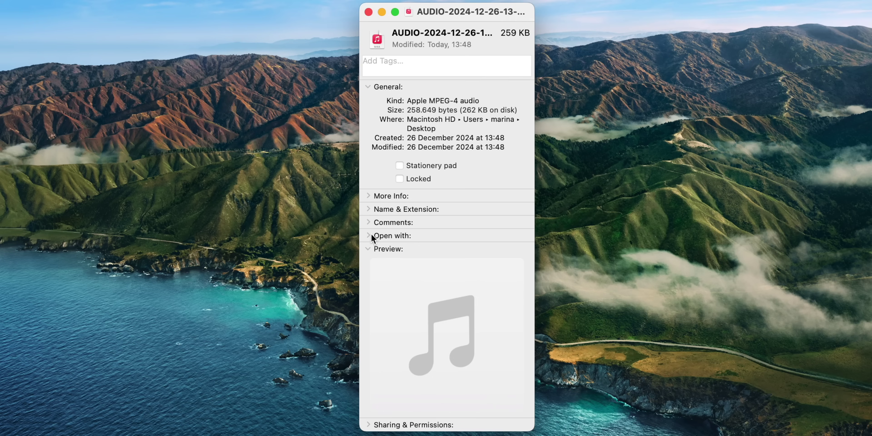
left_click(370, 235)
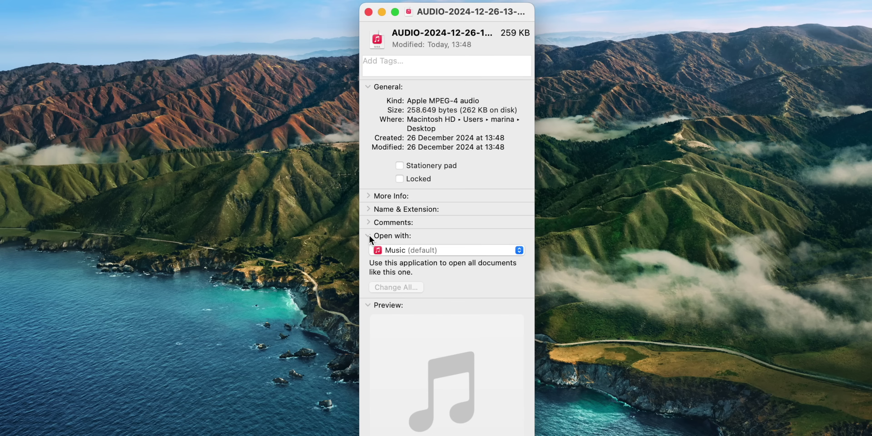
left_click(398, 251)
left_click(423, 287)
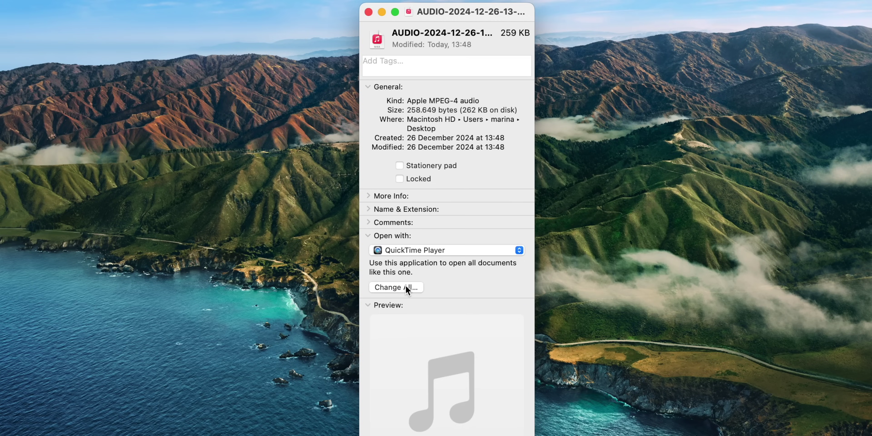
left_click(405, 286)
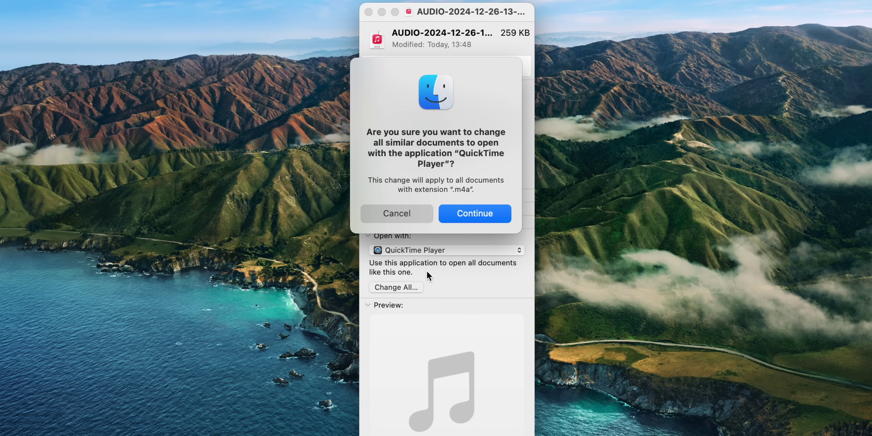
left_click(480, 208)
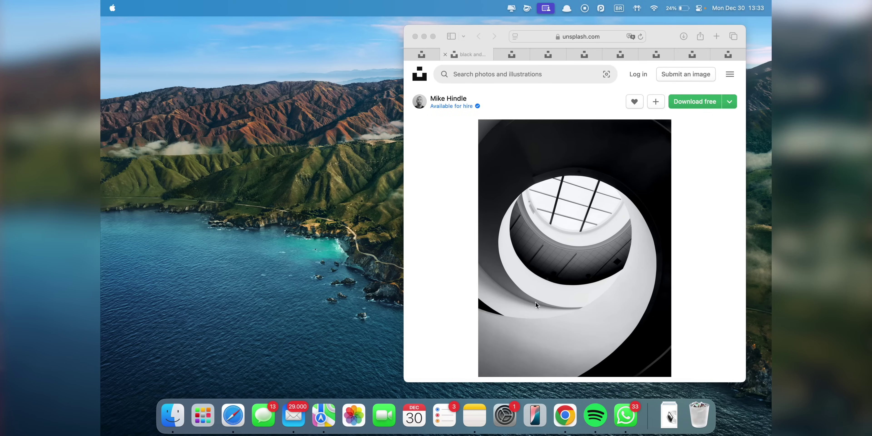
Download the black-and-white spiral, watch, rocky coast and mountain lake photos from their Unsplash tabs.
left_click(691, 101)
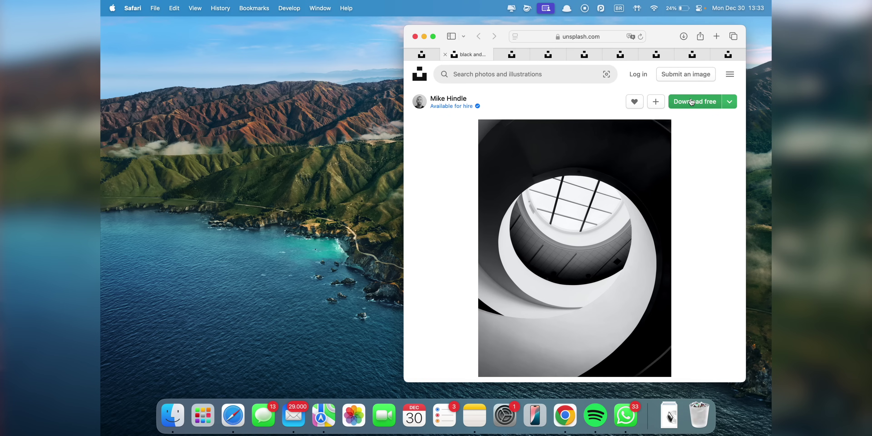
left_click(692, 106)
left_click(506, 52)
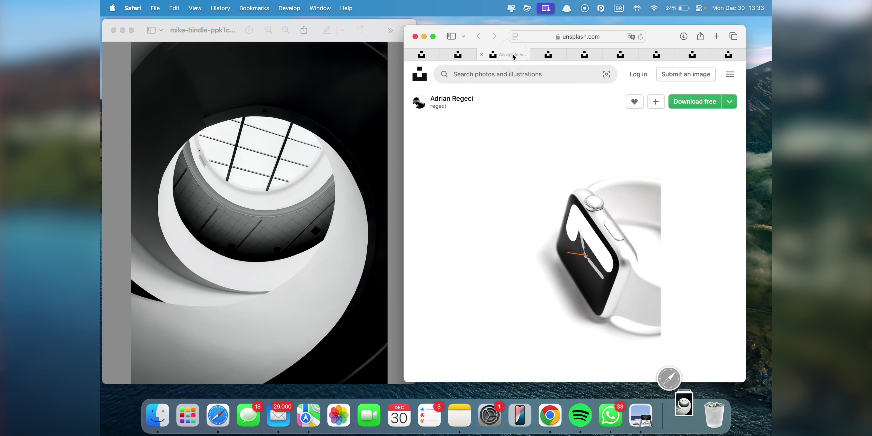
left_click(718, 109)
left_click(556, 54)
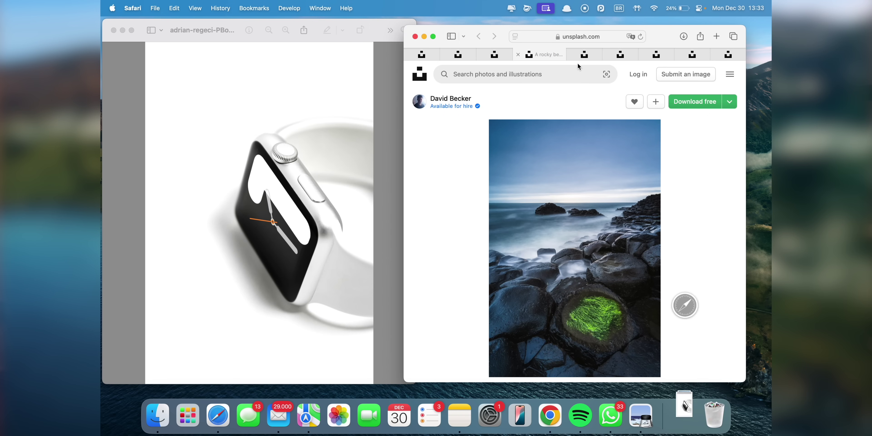
left_click(698, 106)
left_click(585, 54)
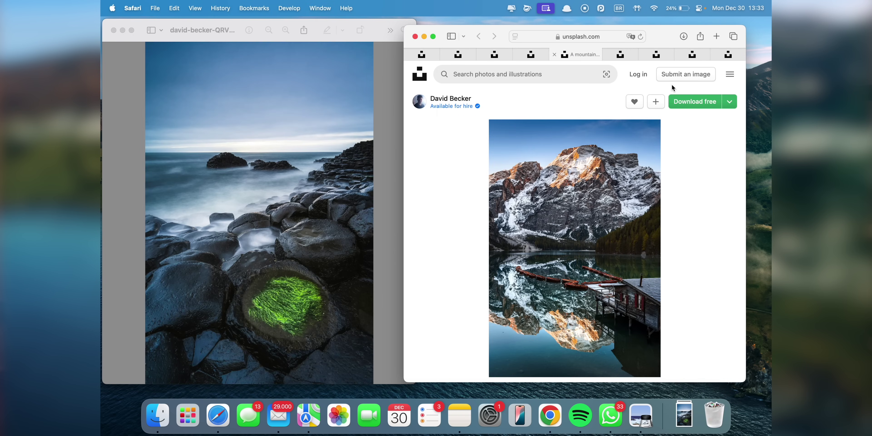
left_click(698, 106)
left_click(620, 54)
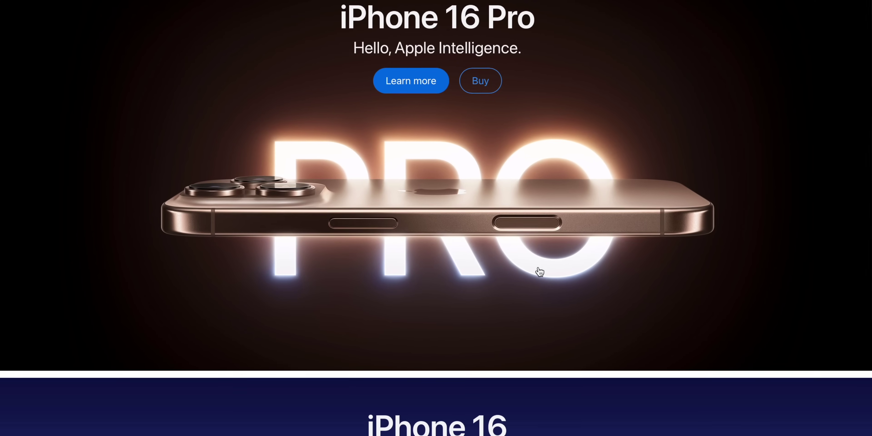
Uncheck Safari's 'Open "safe" files after downloading', then download the current tab's photo to test.
key("super+comma")
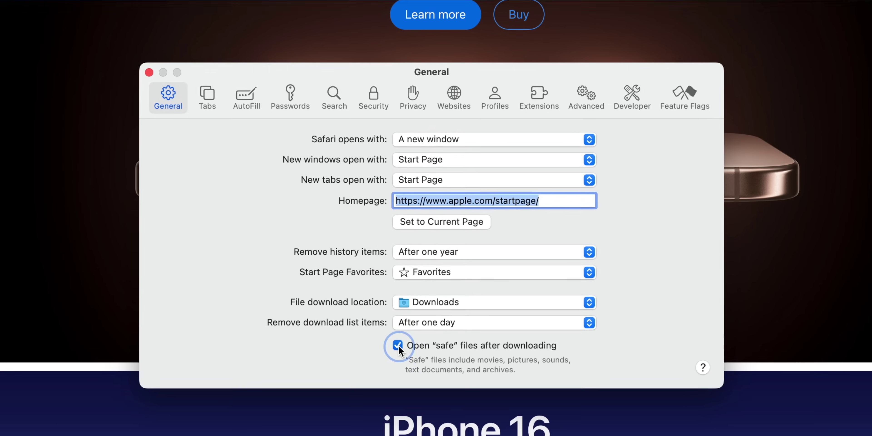
left_click(395, 348)
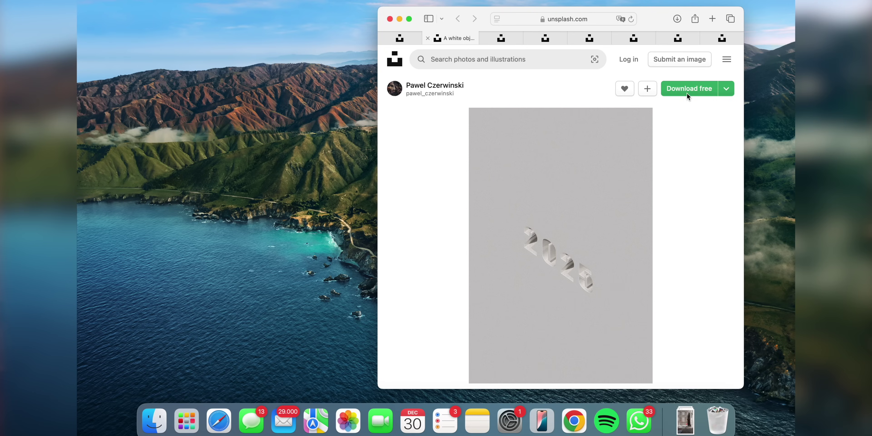
left_click(690, 89)
left_click(504, 40)
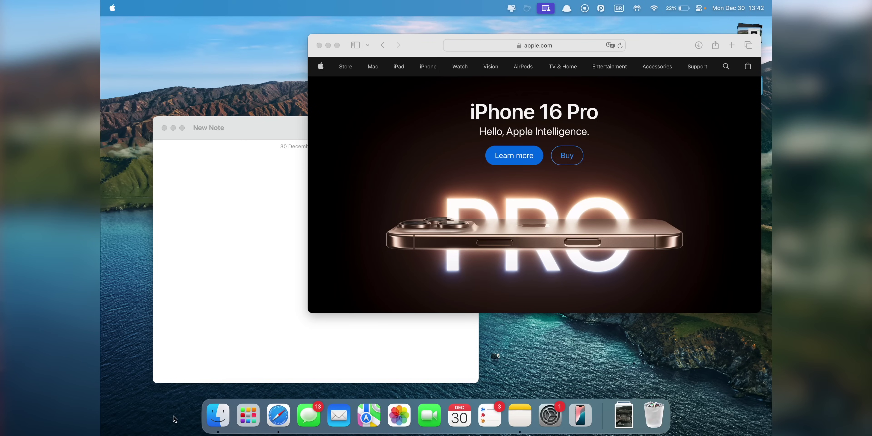
Set 'Click wallpaper to reveal desktop' to Only in Stage Manager in Desktop & Dock.
left_click(515, 339)
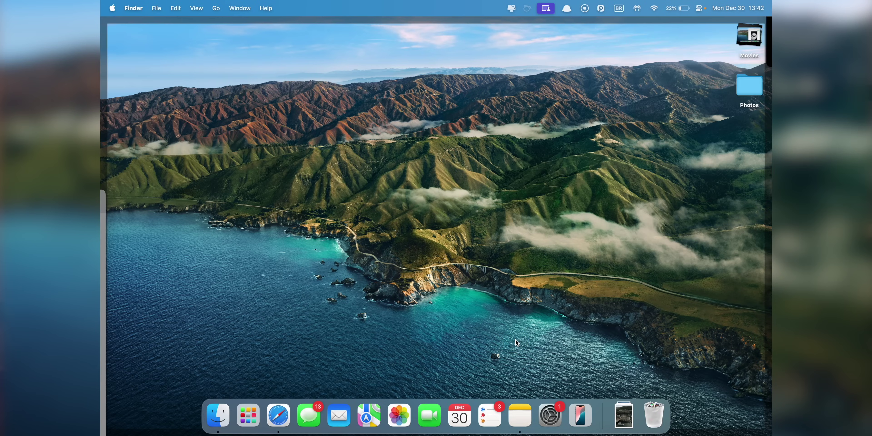
left_click(515, 339)
left_click(515, 339)
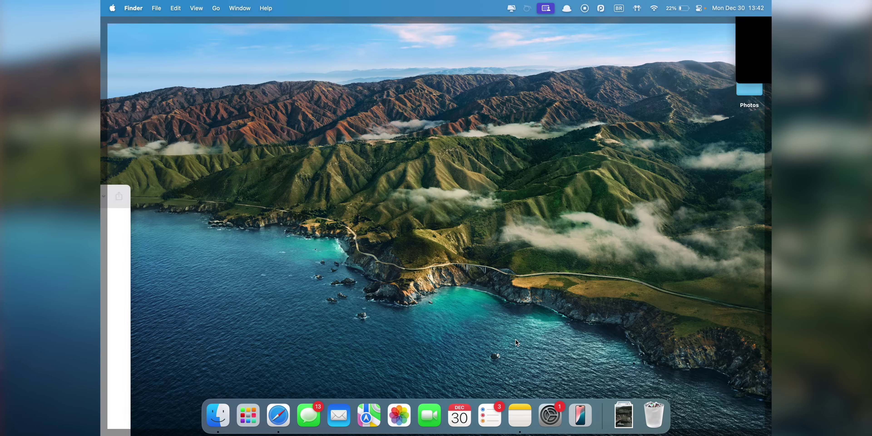
left_click(515, 340)
left_click(550, 414)
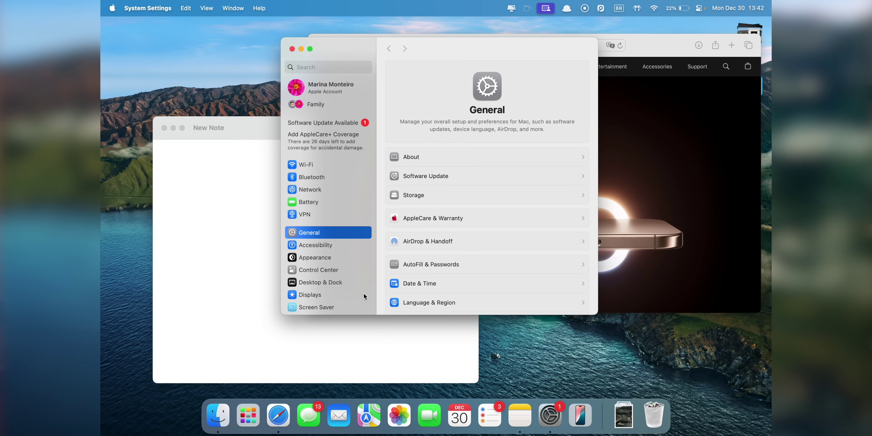
left_click(352, 282)
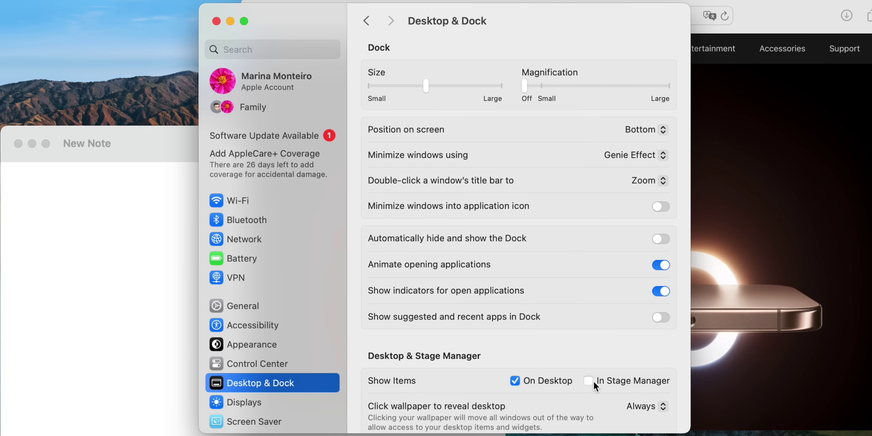
left_click(634, 408)
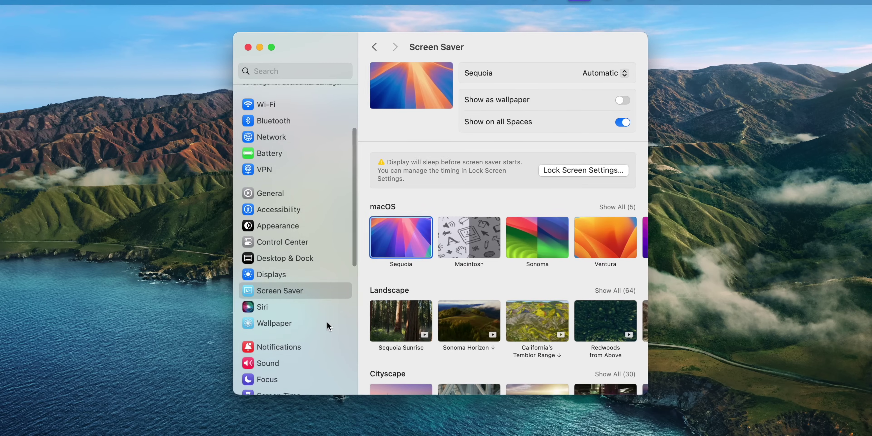
Switch the appearance to Light, then Dark, leave it on Auto, and show Screen Saver settings.
left_click(318, 317)
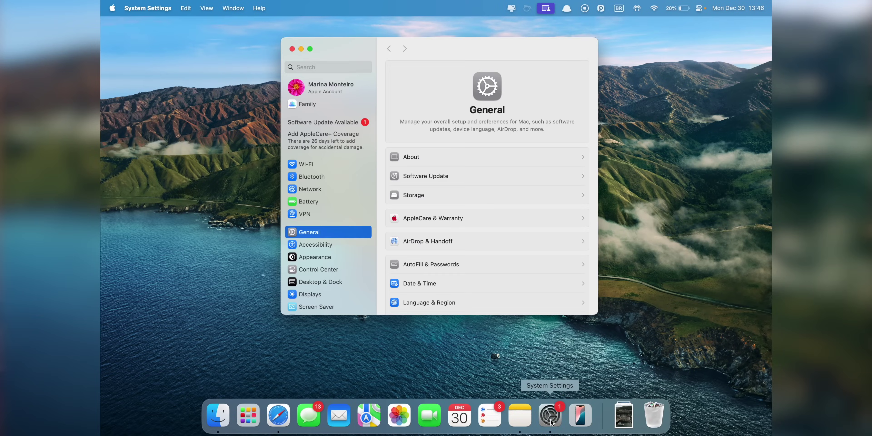
left_click(361, 258)
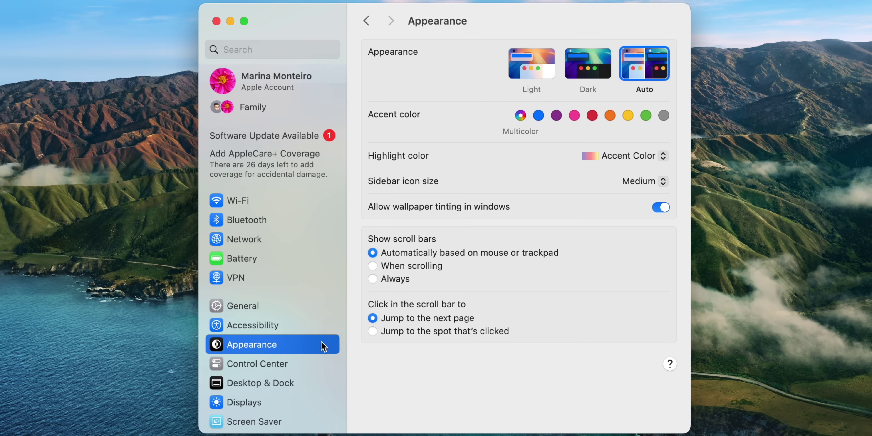
left_click(533, 71)
left_click(591, 73)
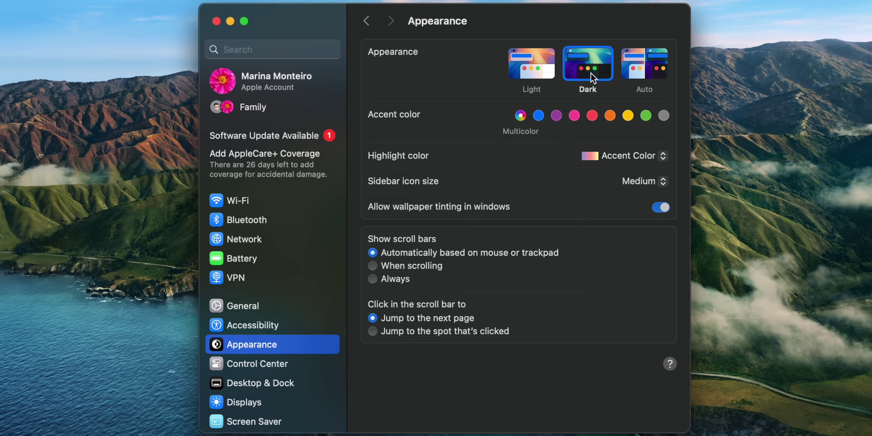
left_click(643, 71)
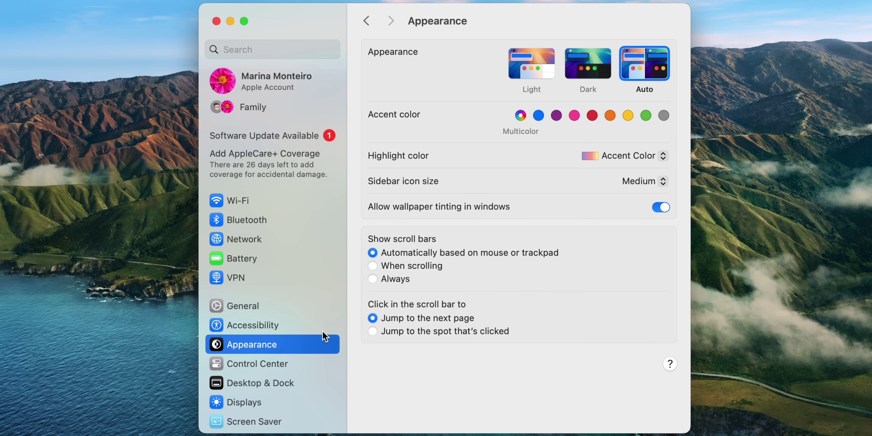
left_click(300, 420)
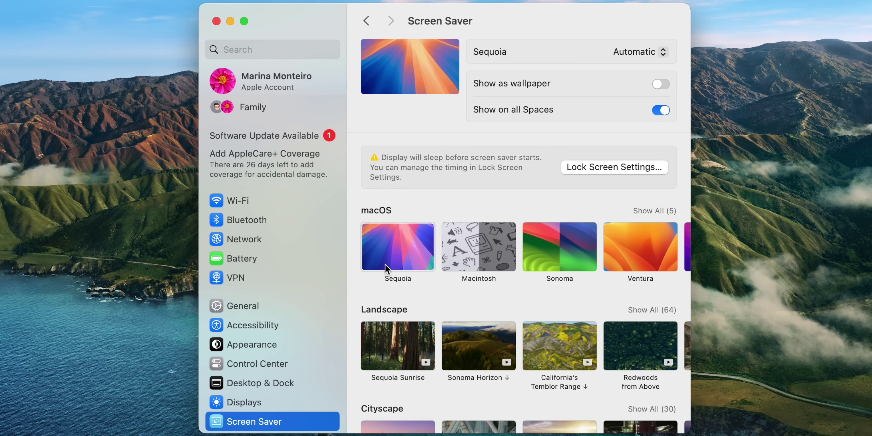
Show the Wallpaper pane and scroll through the Dynamic Wallpapers, leaving Big Sur current.
scroll(310, 348, "down", 4)
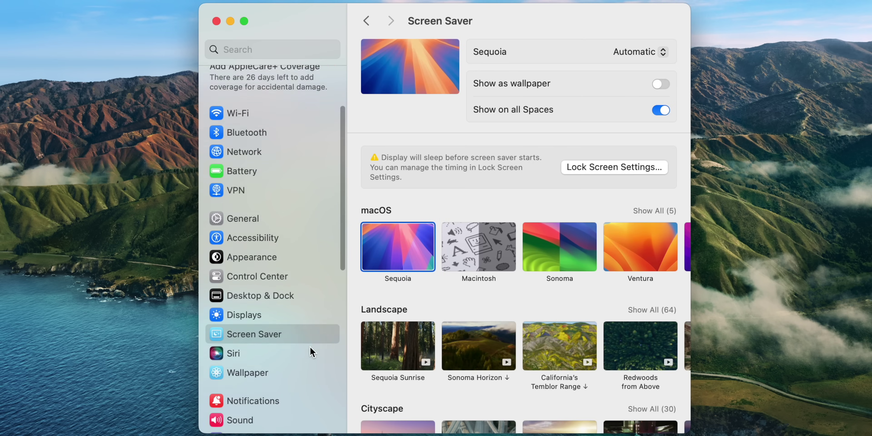
left_click(303, 338)
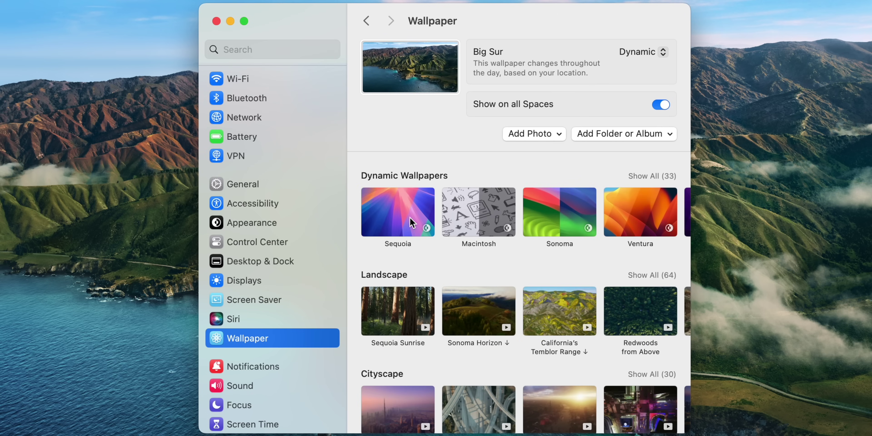
scroll(483, 219, "right", 5)
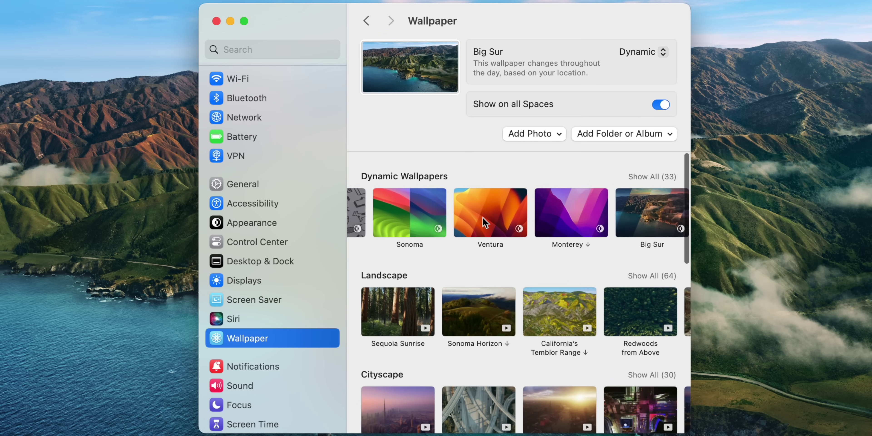
scroll(482, 217, "right", 6)
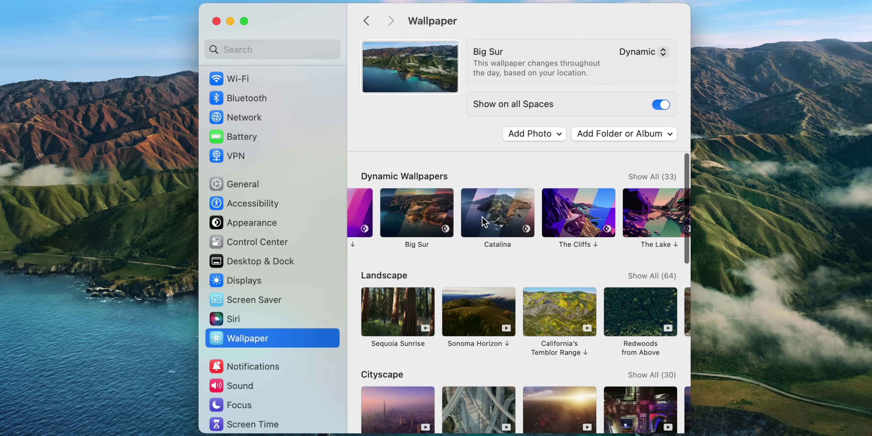